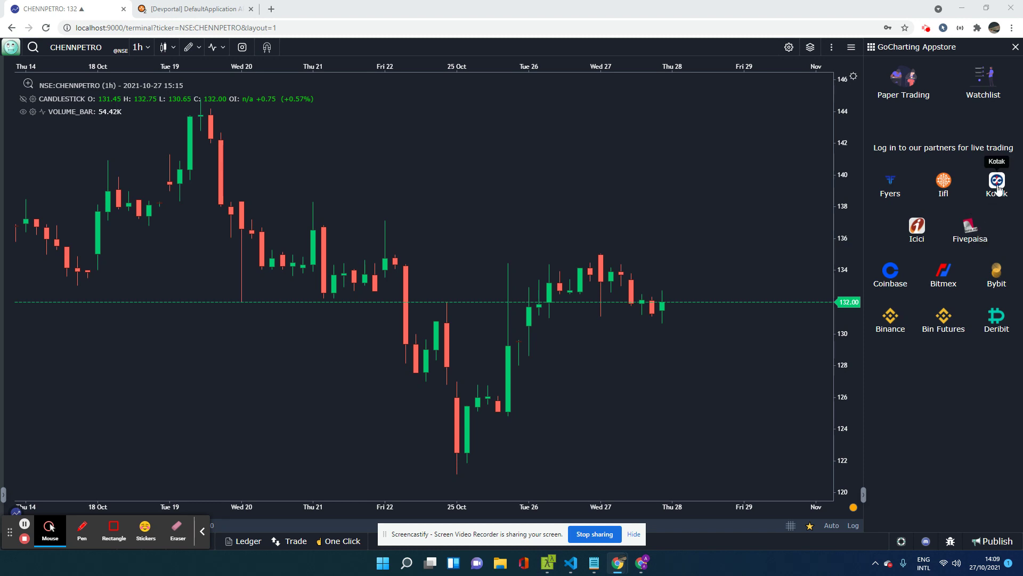
Open the Kotak login form from the Appstore, then tick and untick the 'I agree' checkbox.
click(997, 184)
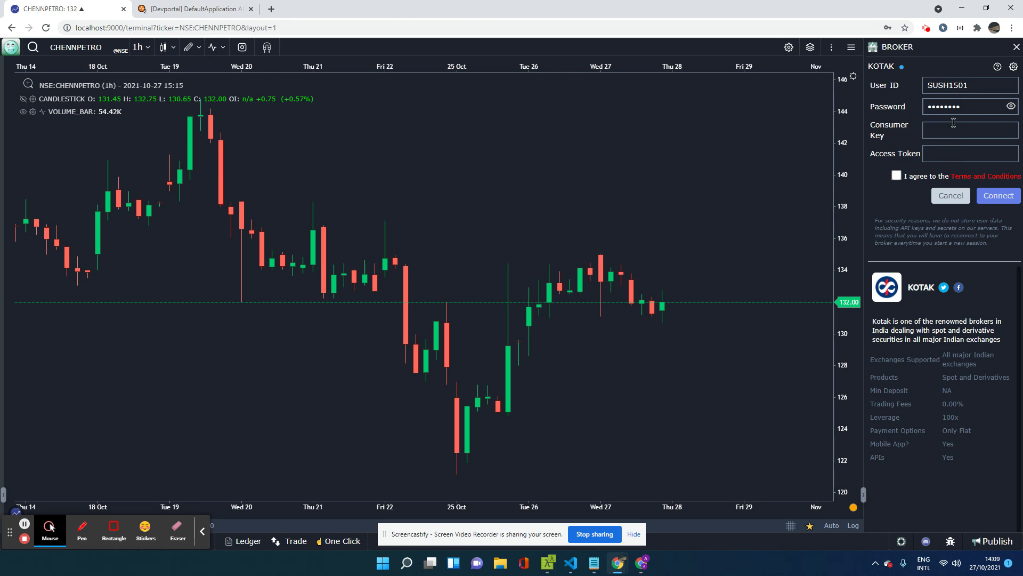
click(897, 176)
click(897, 175)
Switch to the Kotak Developer Portal tab and select its full web address.
click(195, 11)
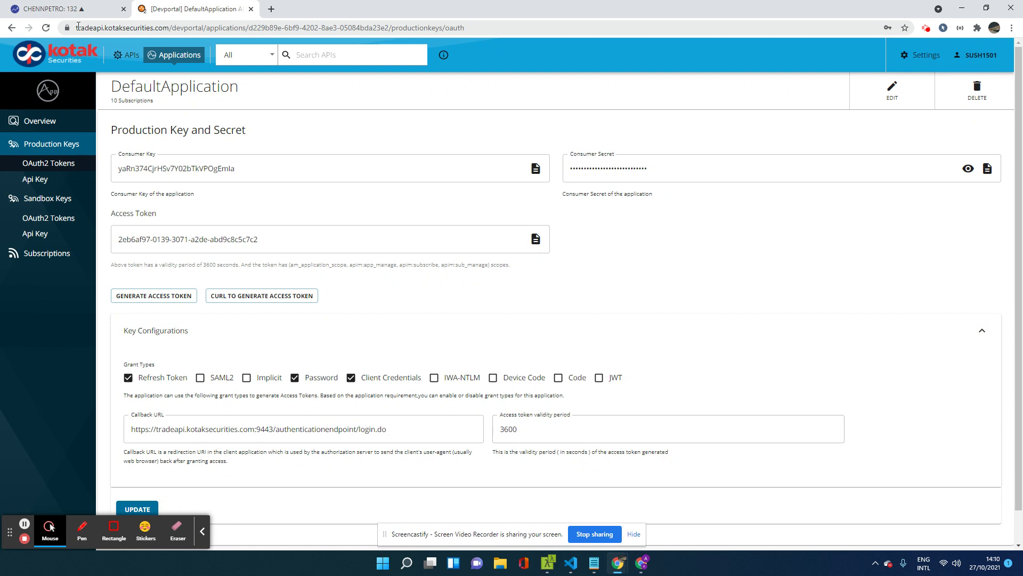
drag(77, 28, 169, 31)
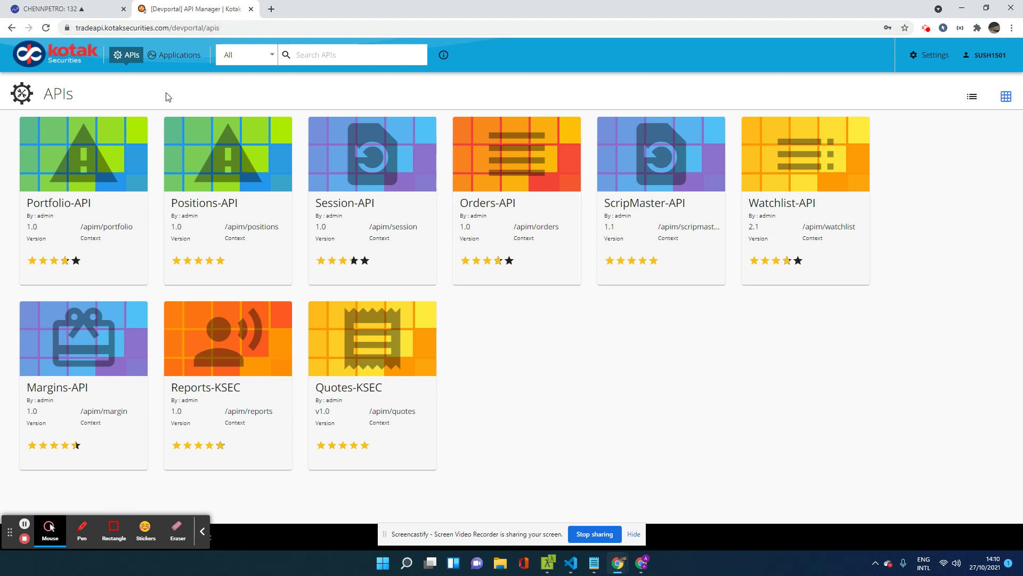
drag(78, 27, 240, 25)
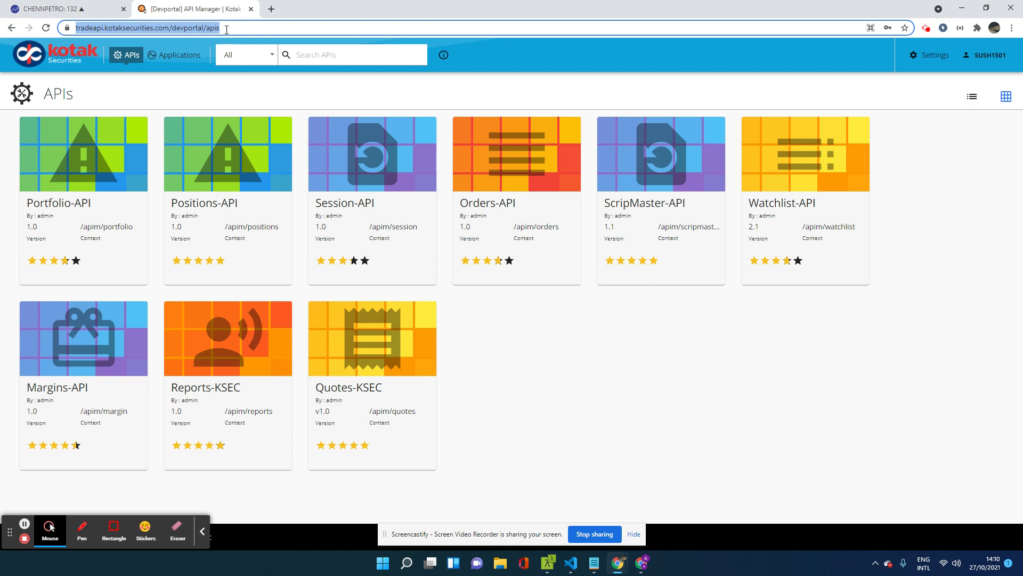
click(562, 342)
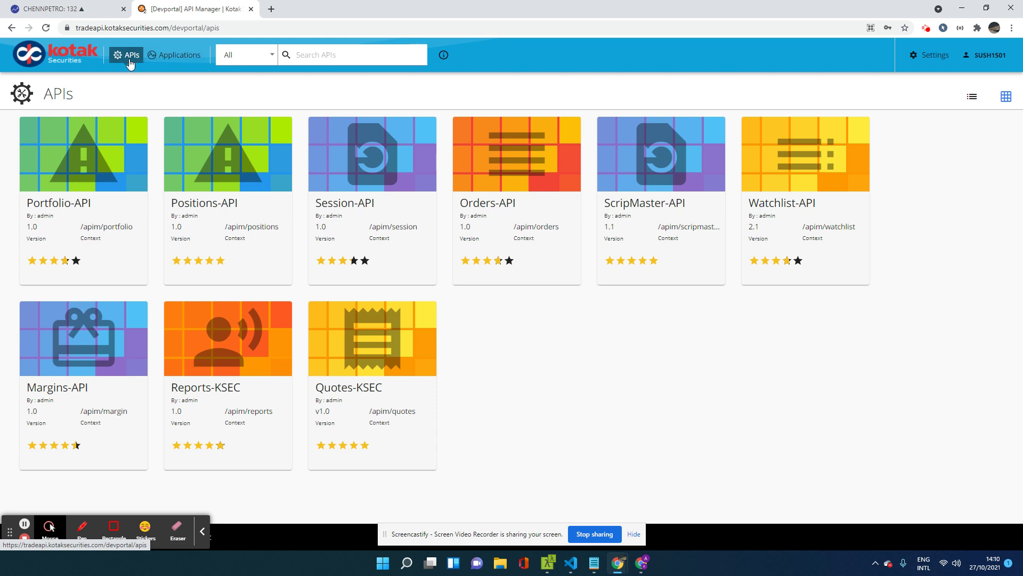
Open DefaultApplication under Applications and display its Production Keys OAuth2 Consumer Key and Access Token.
click(176, 56)
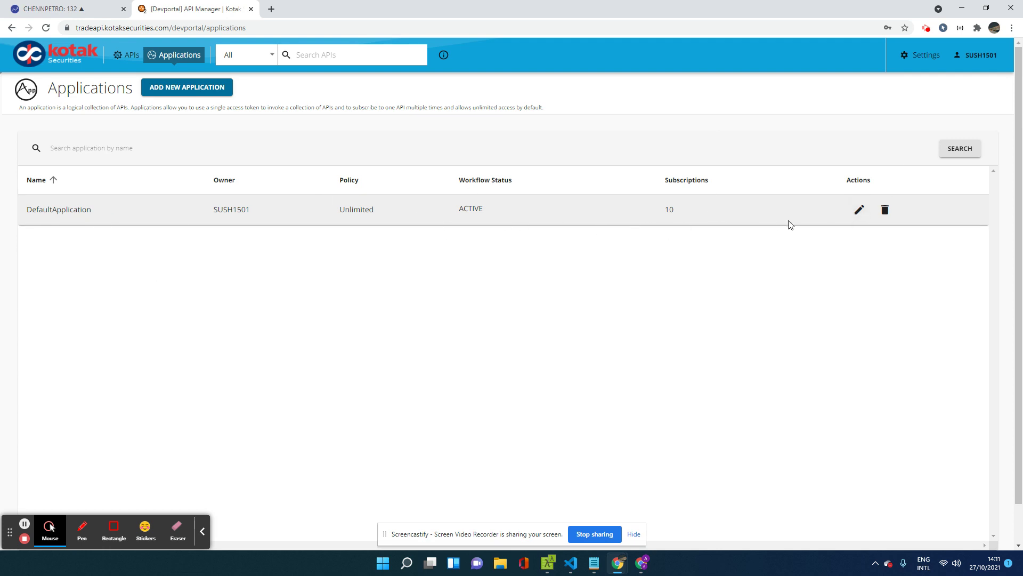
click(52, 215)
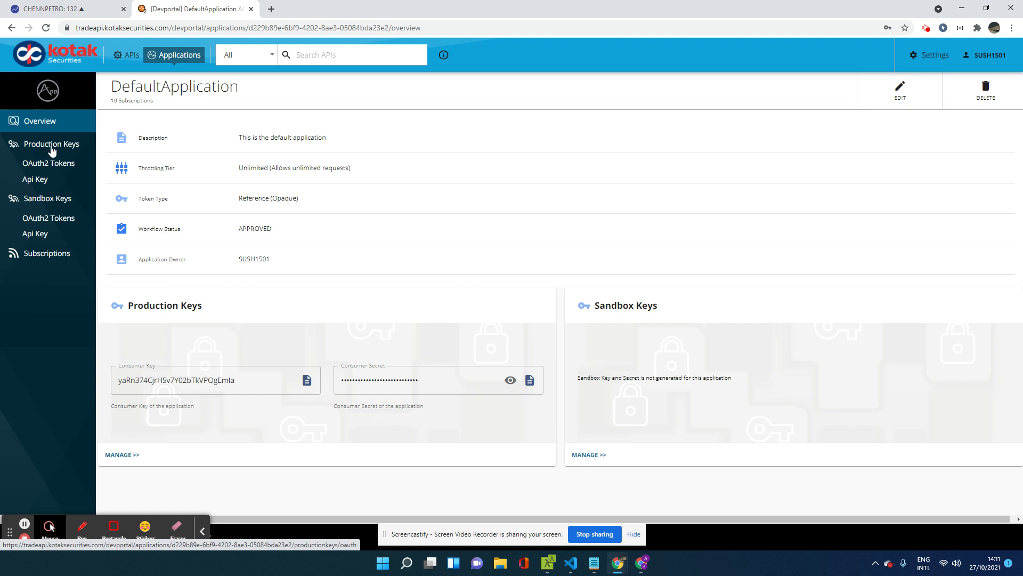
click(53, 166)
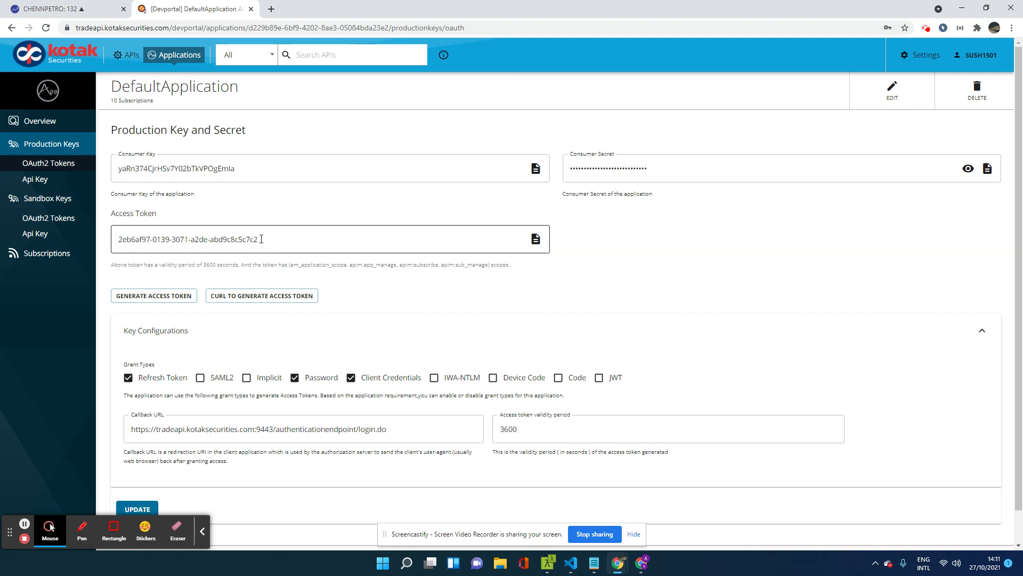
Paste the copied Access Token into the Kotak login form's Access Token field.
click(51, 6)
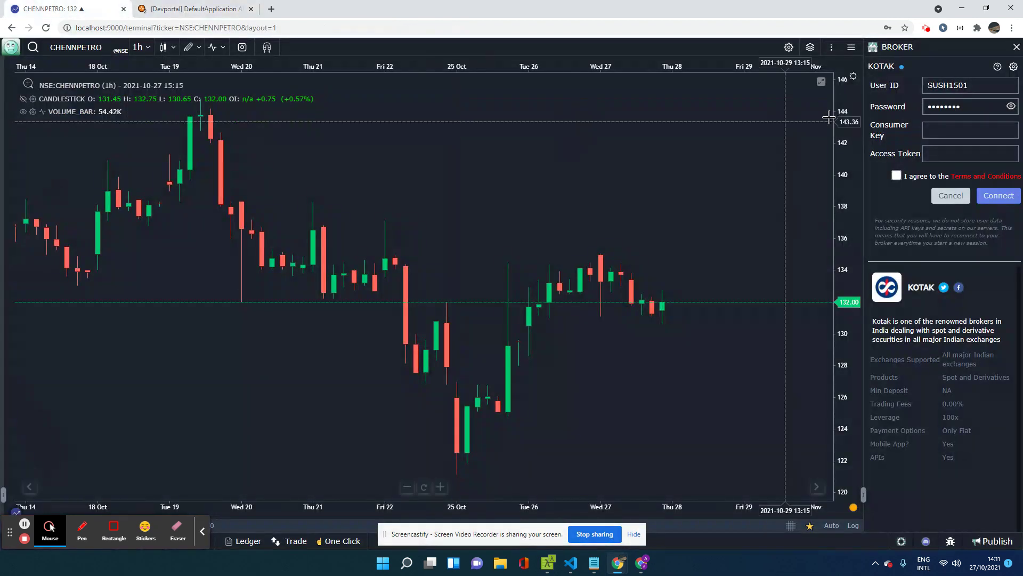
click(931, 154)
key(ctrl+v)
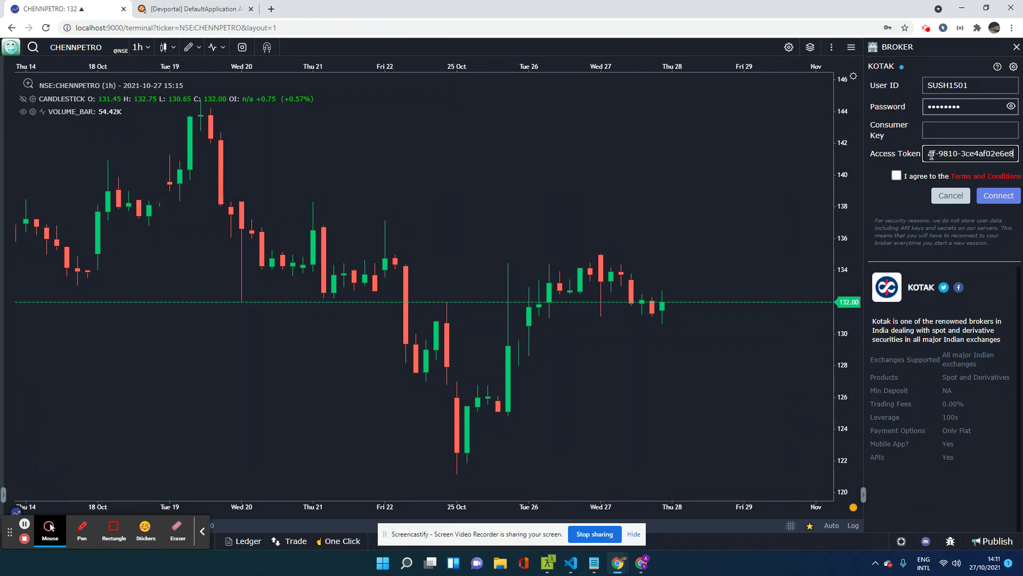
Copy the Consumer Key from the portal into the form, accept the terms and connect.
click(187, 9)
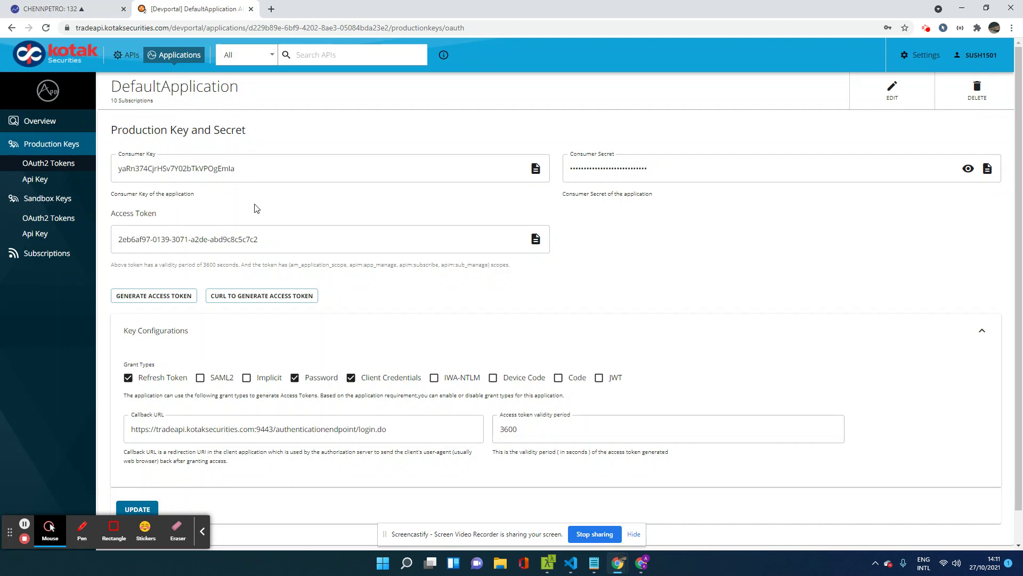
double_click(231, 170)
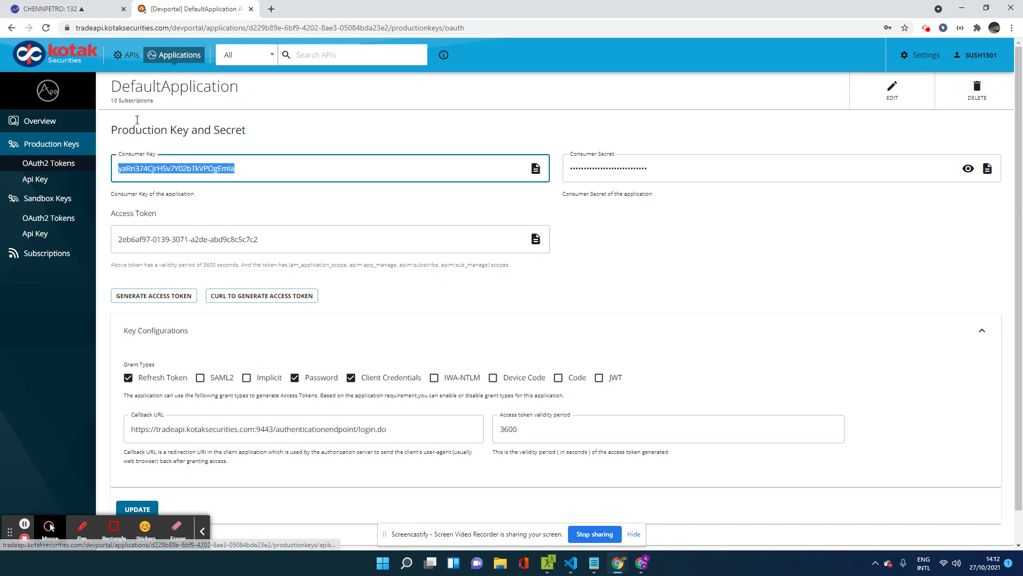
click(69, 9)
click(950, 133)
key(ctrl+v)
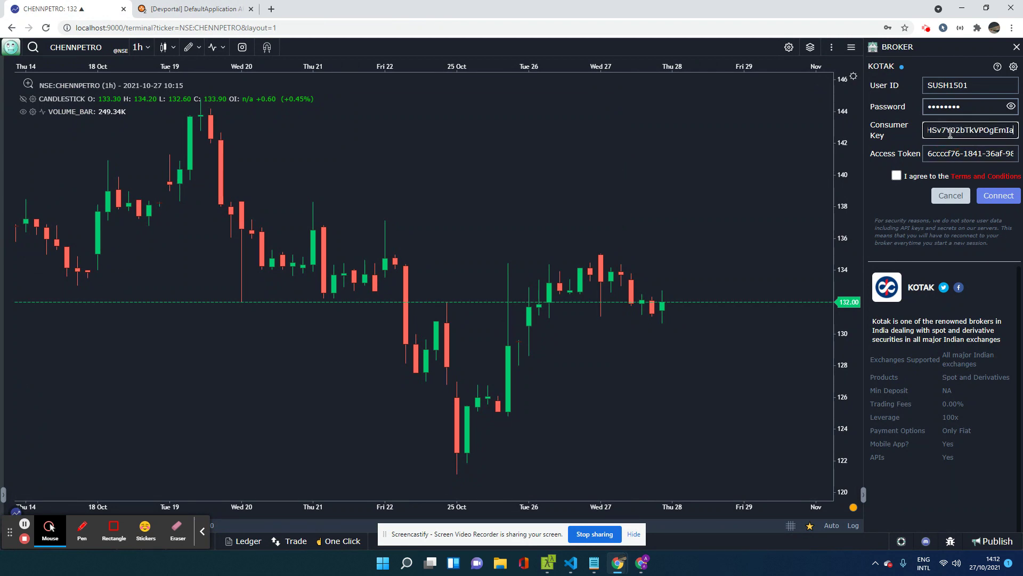
click(896, 176)
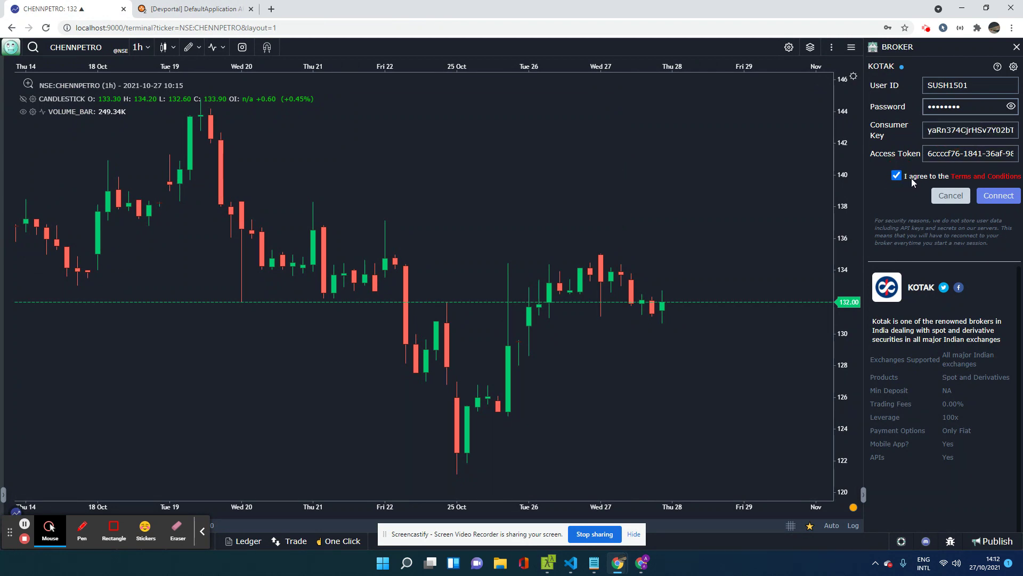
click(1001, 197)
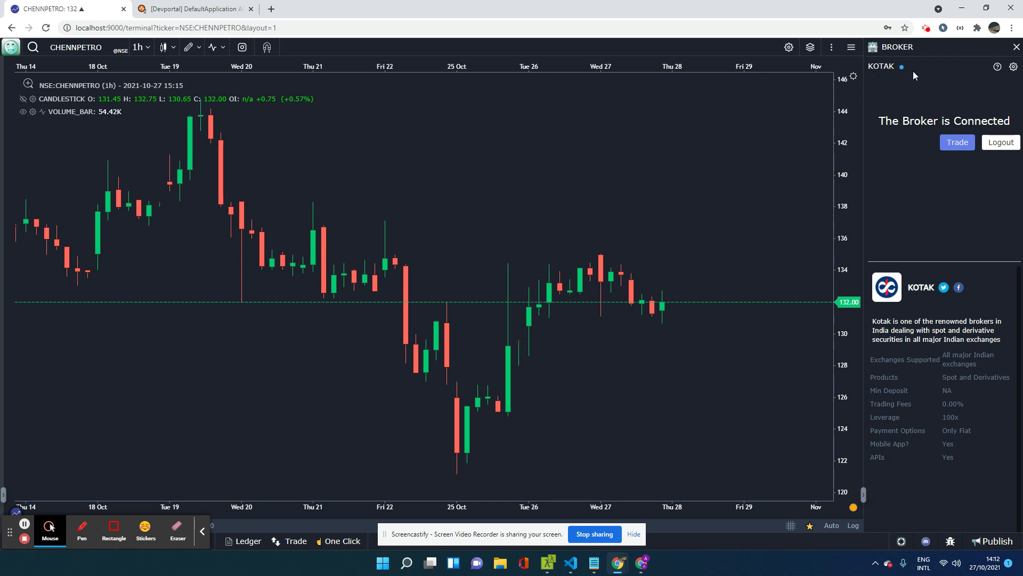
Close the broker panel, open the Transactions ledger and browse My Orders, My Positions and My Trades.
click(1016, 47)
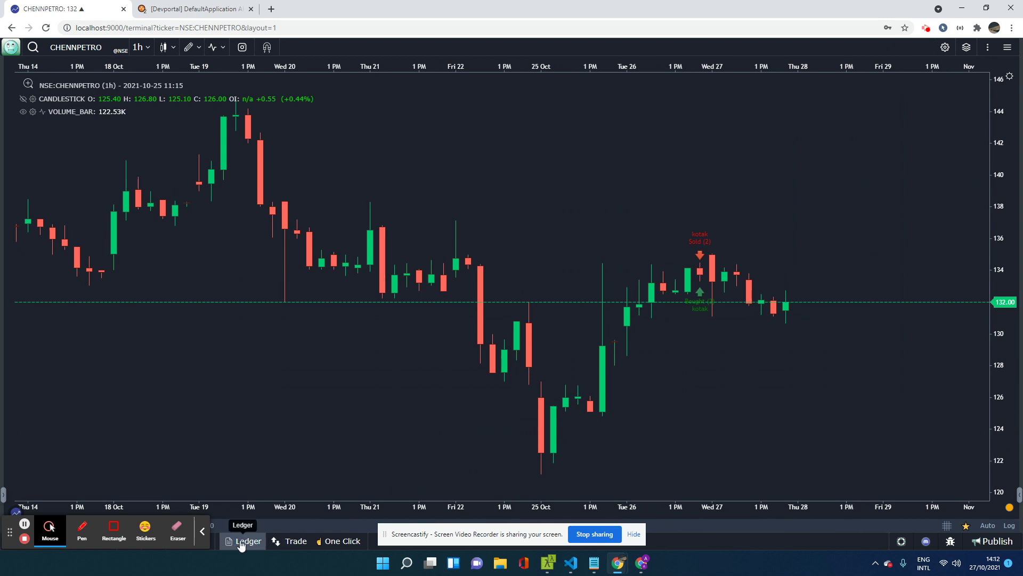
click(629, 534)
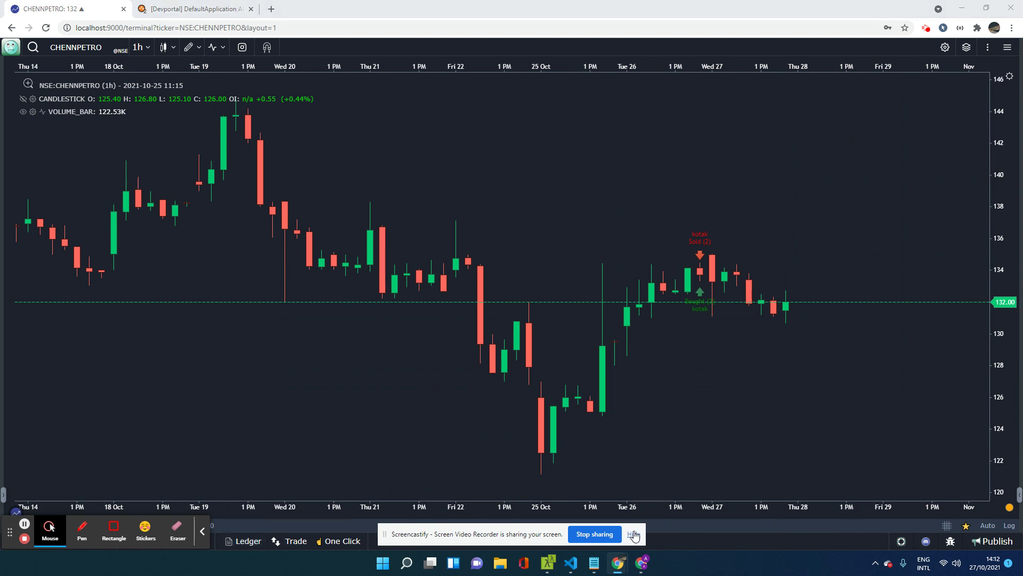
click(254, 544)
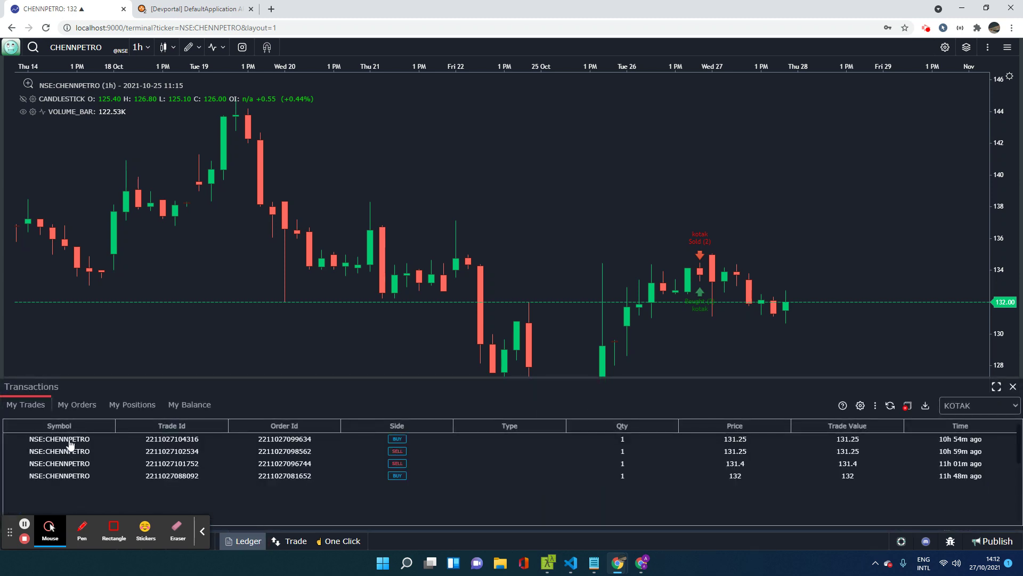
click(82, 409)
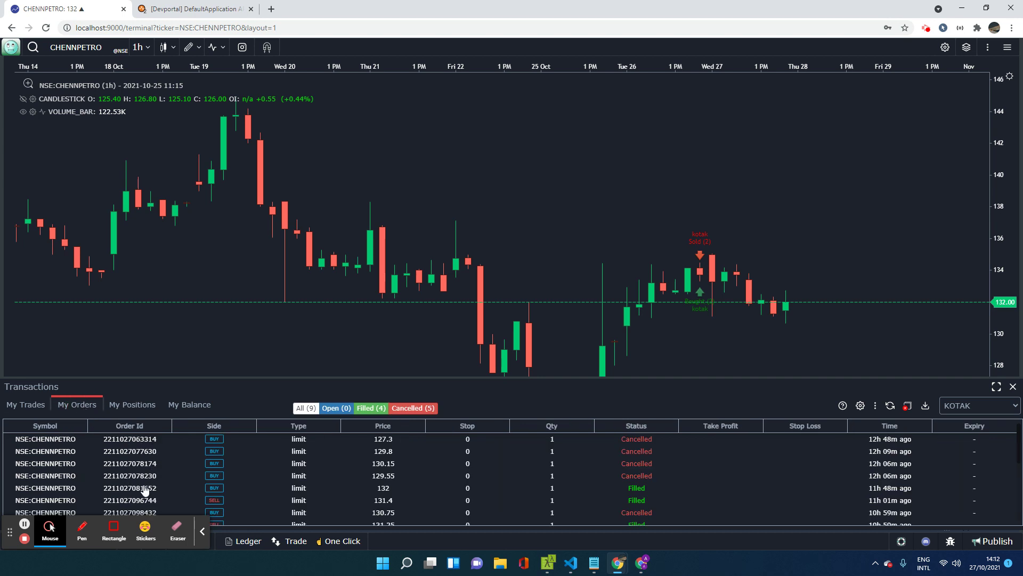
click(132, 408)
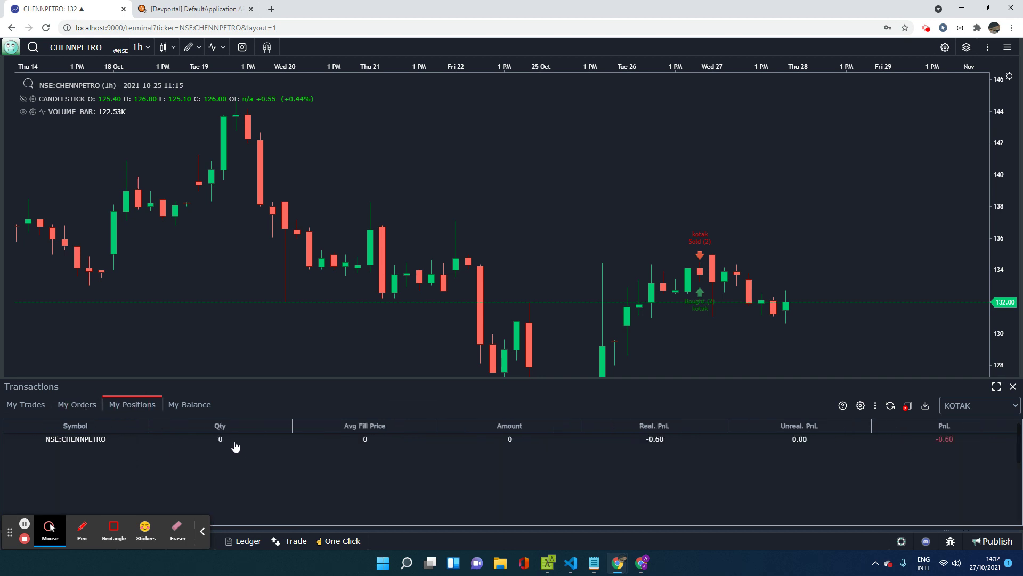
click(25, 404)
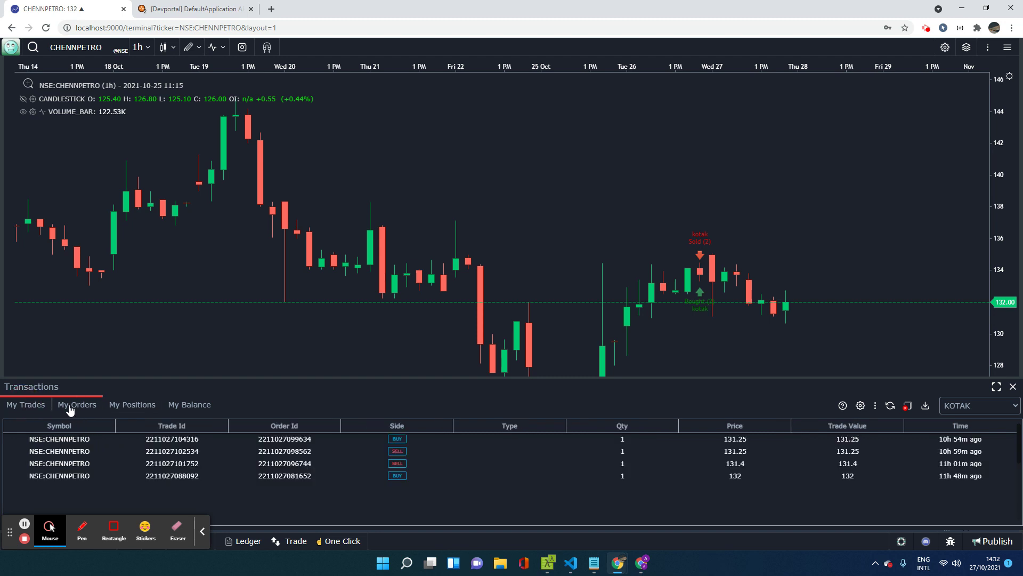
Maximize the ledger, review orders, positions and trades, then restore it below the chart.
click(996, 386)
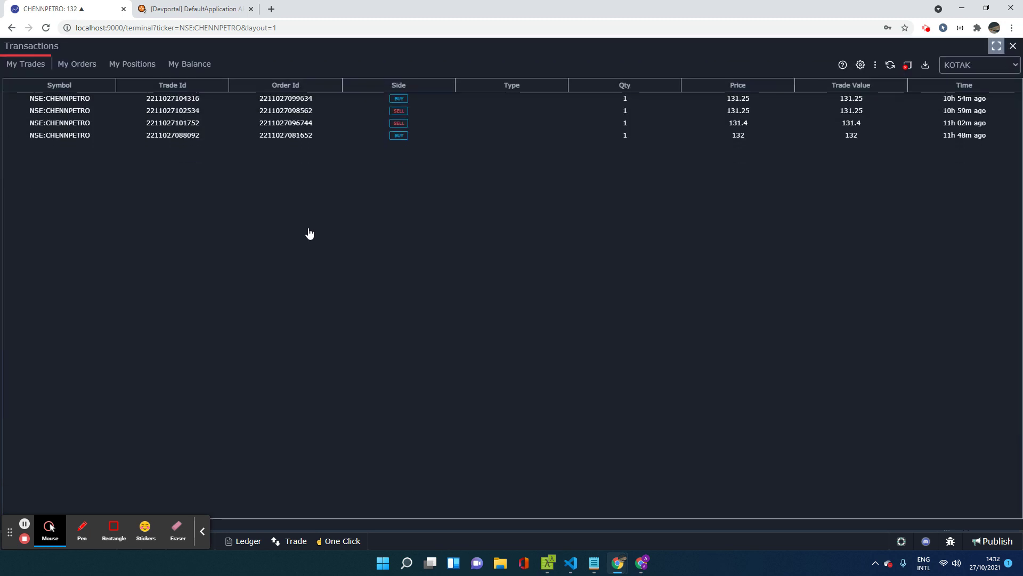
click(89, 65)
click(131, 68)
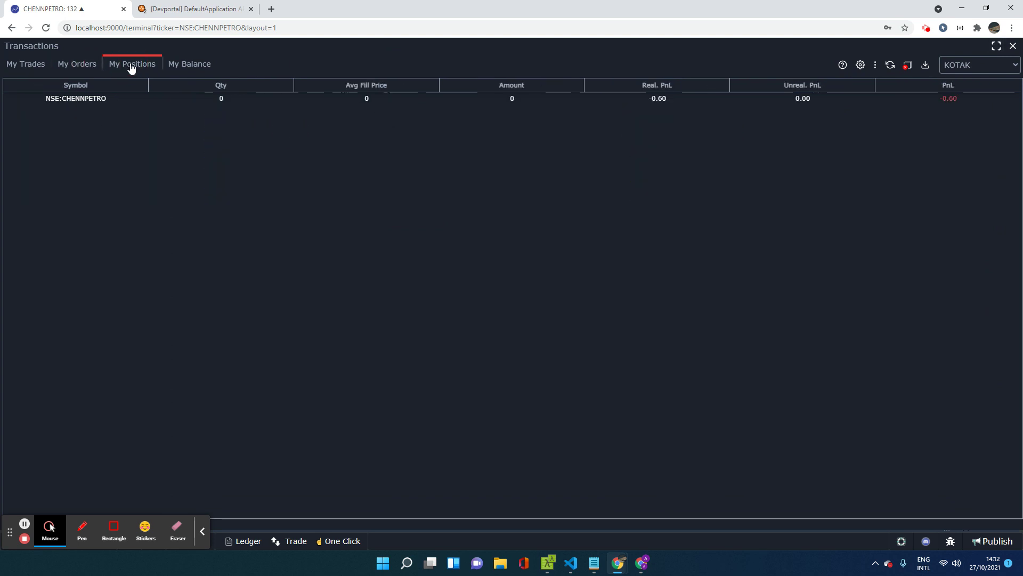
click(27, 64)
click(80, 66)
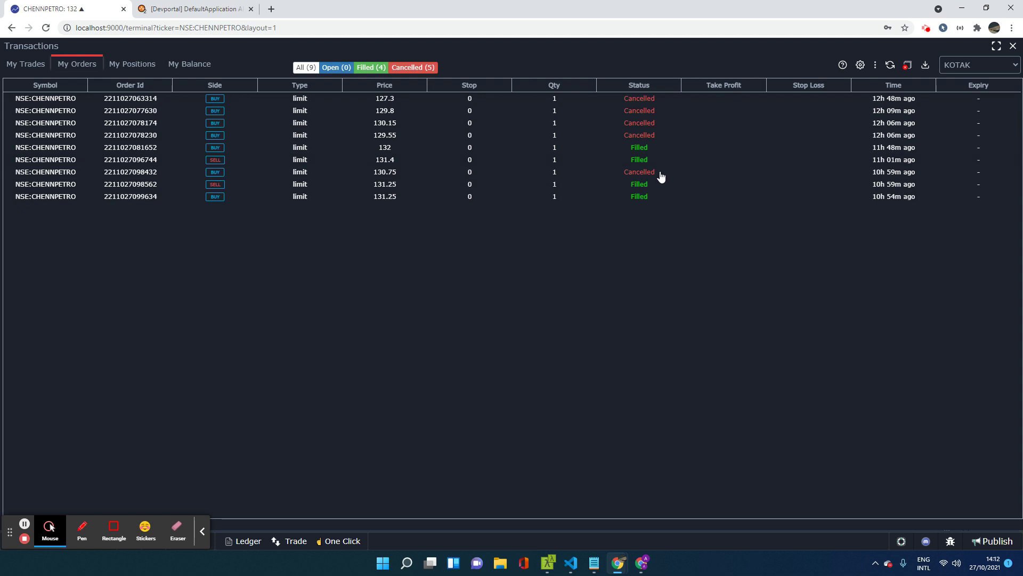
click(1014, 47)
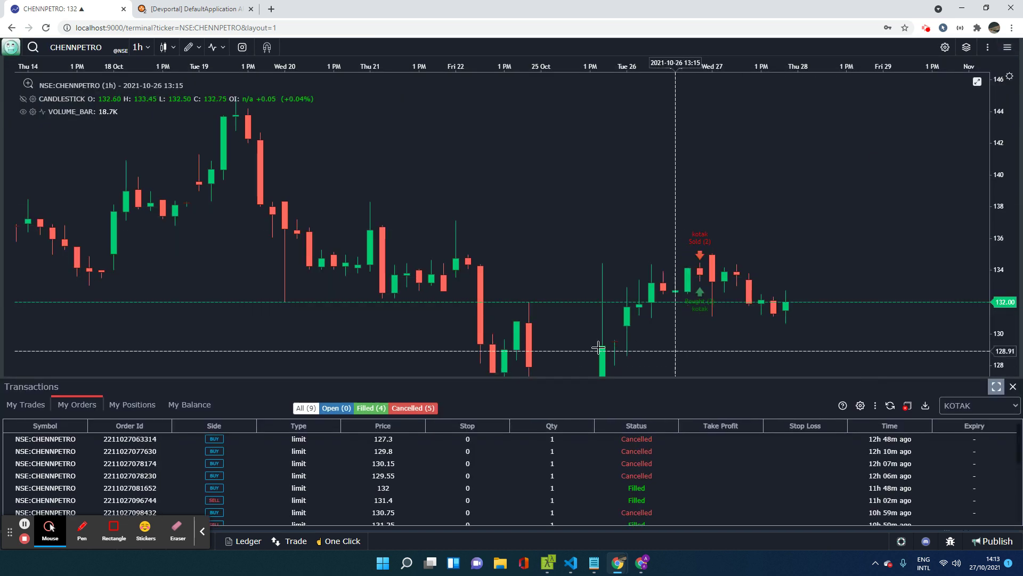
Close the Transactions ledger, then open and dismiss the chart's trading menu and New Order ticket.
click(1013, 387)
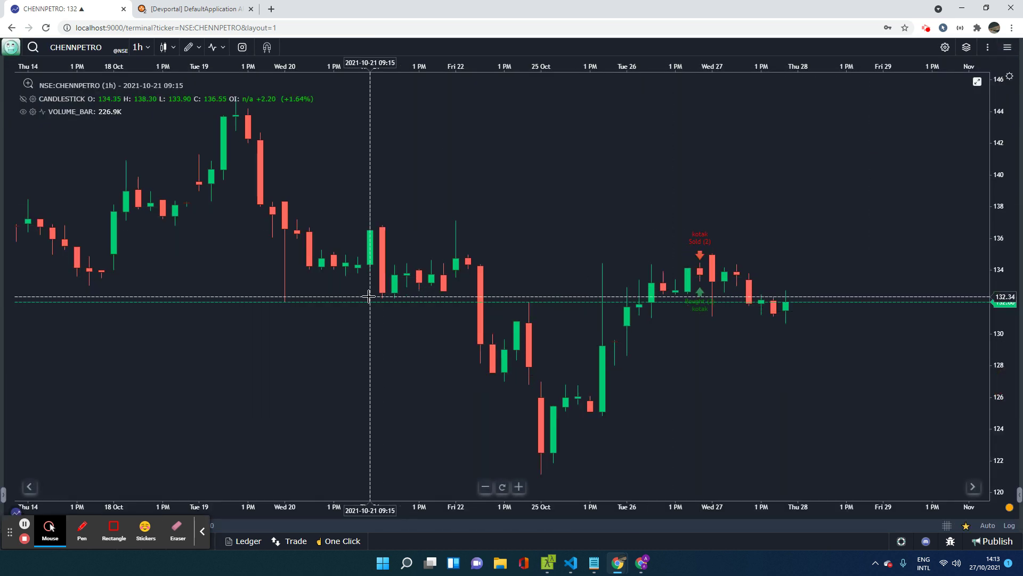
right_click(259, 381)
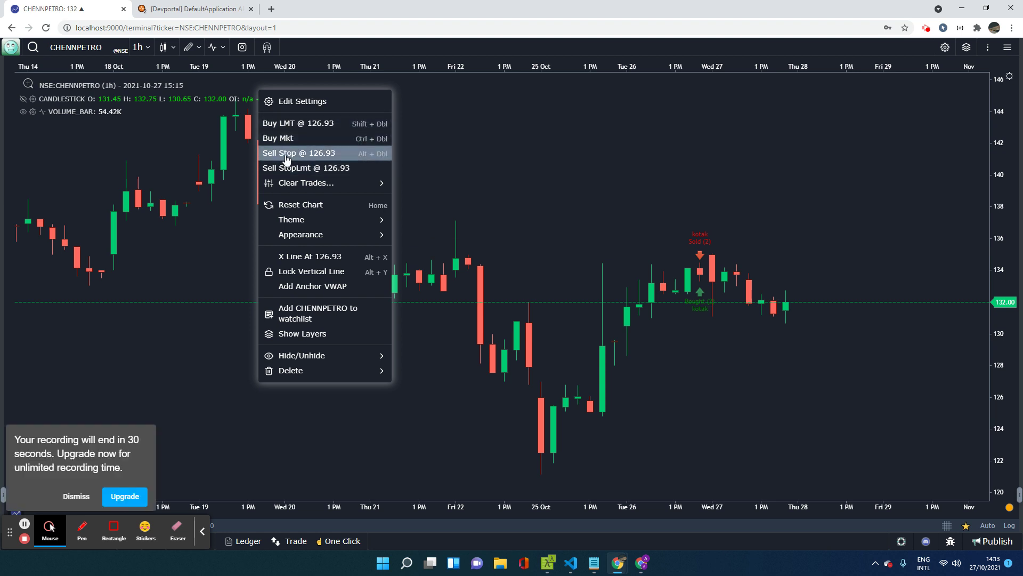
click(169, 230)
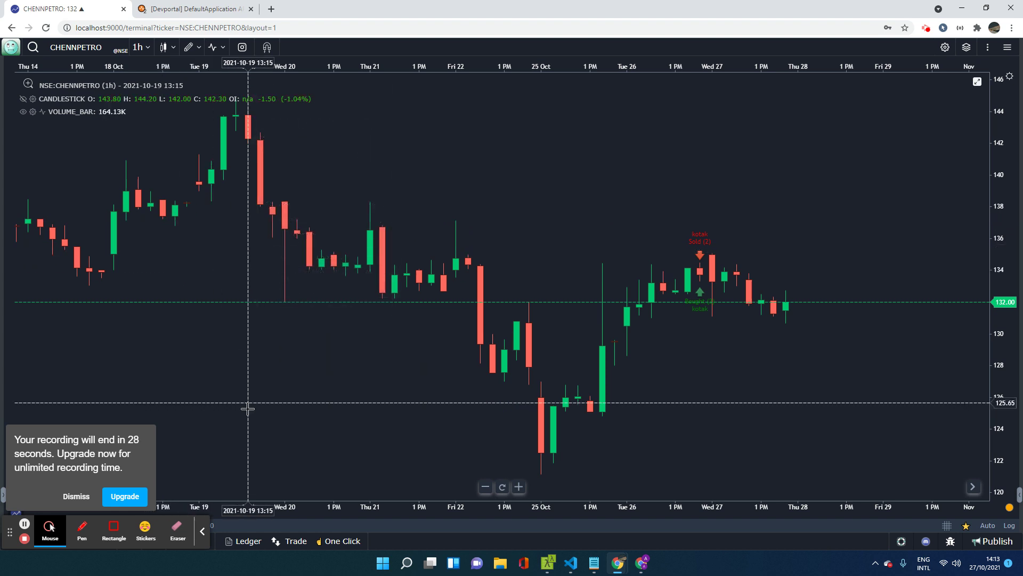
click(288, 542)
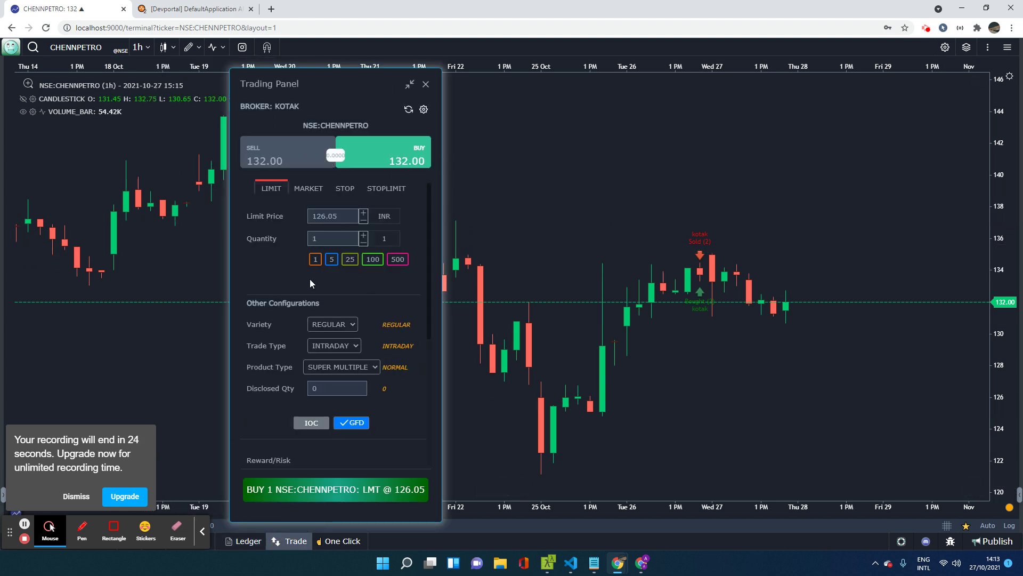
click(425, 85)
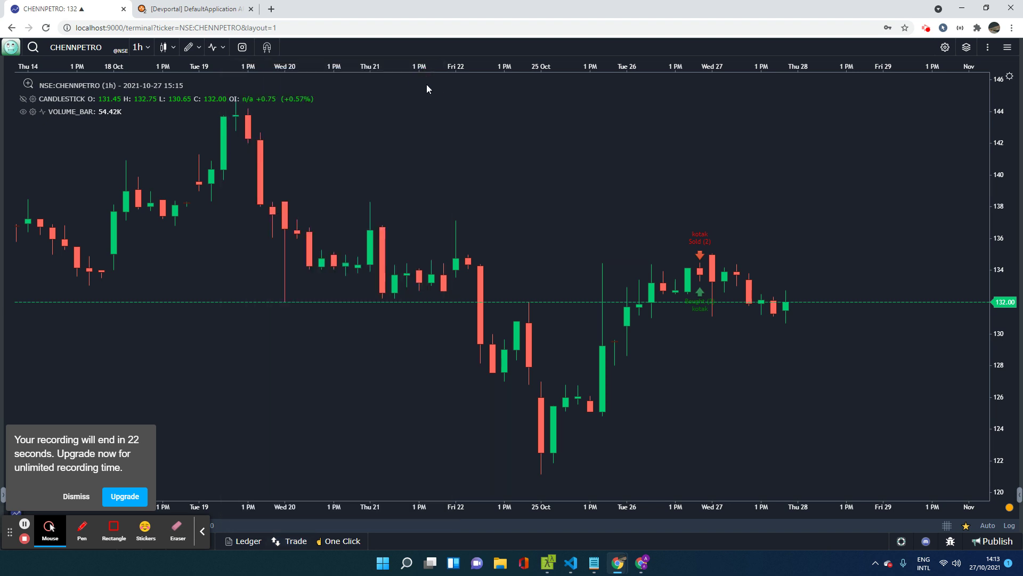